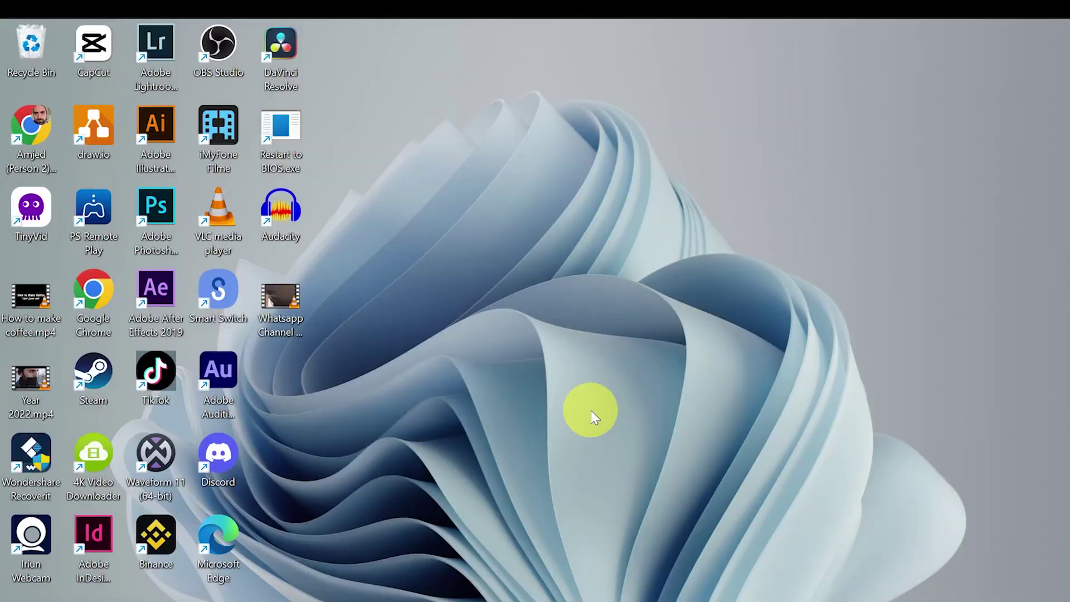
# Launch Microsoft Clipchamp by searching 'cli' in the Start menu
pyautogui.press('super')
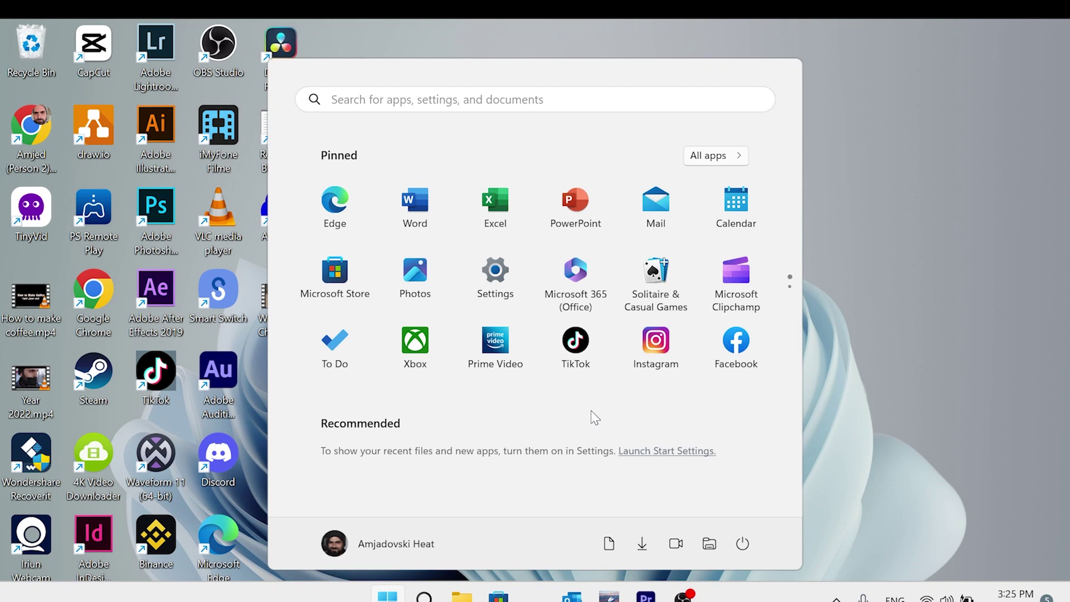
pyautogui.write('cli')
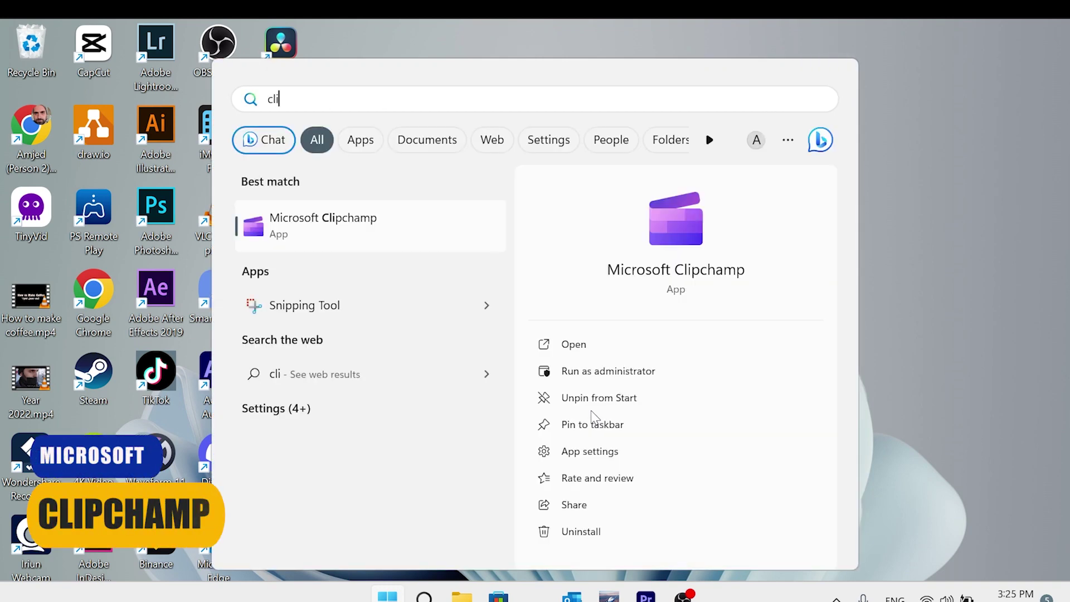
pyautogui.click(359, 228)
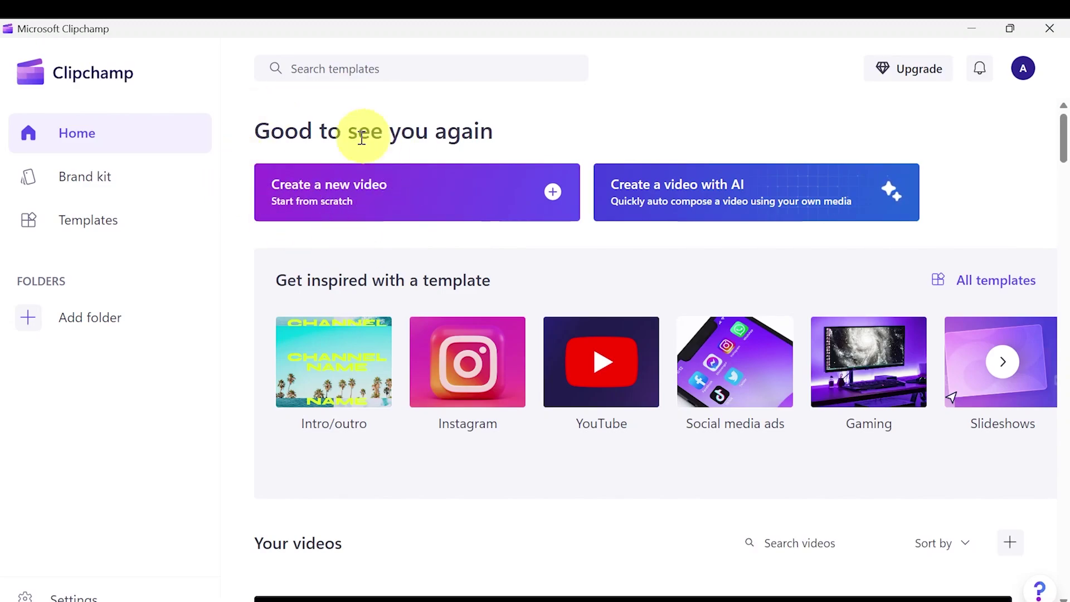
# Create a new blank video project from the Clipchamp home page
pyautogui.click(359, 198)
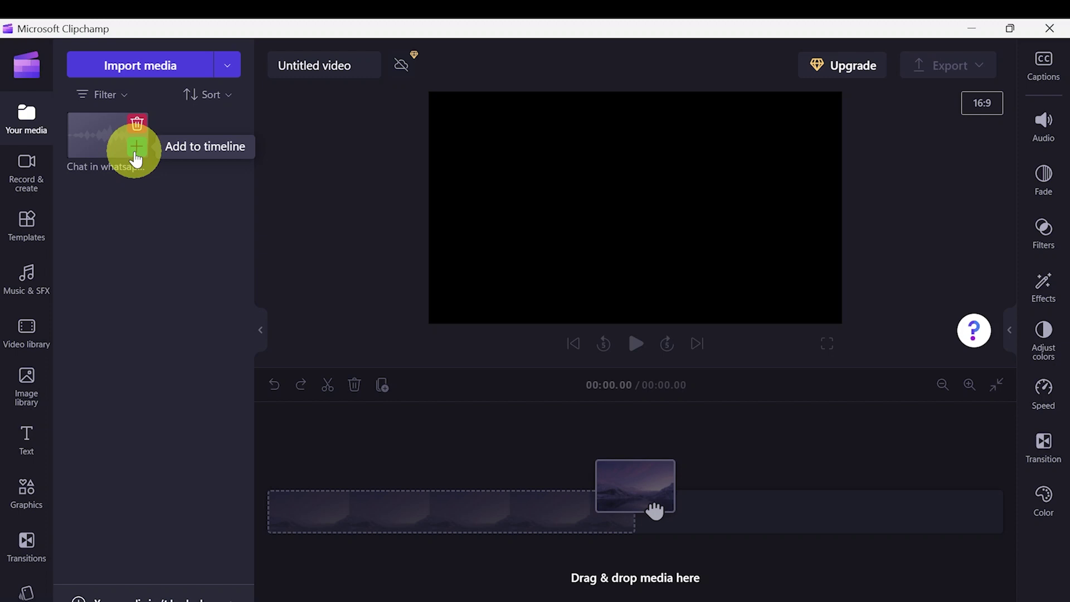
# Put the 0:56 audio clip on the timeline and turn on auto-captions from the Captions panel
pyautogui.click(136, 147)
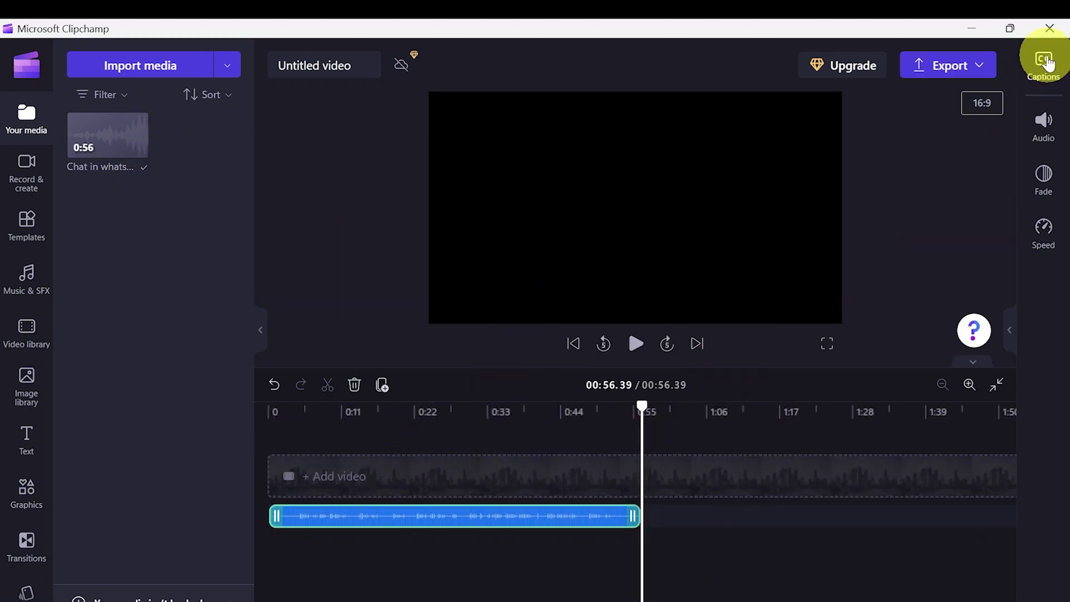
pyautogui.click(1038, 72)
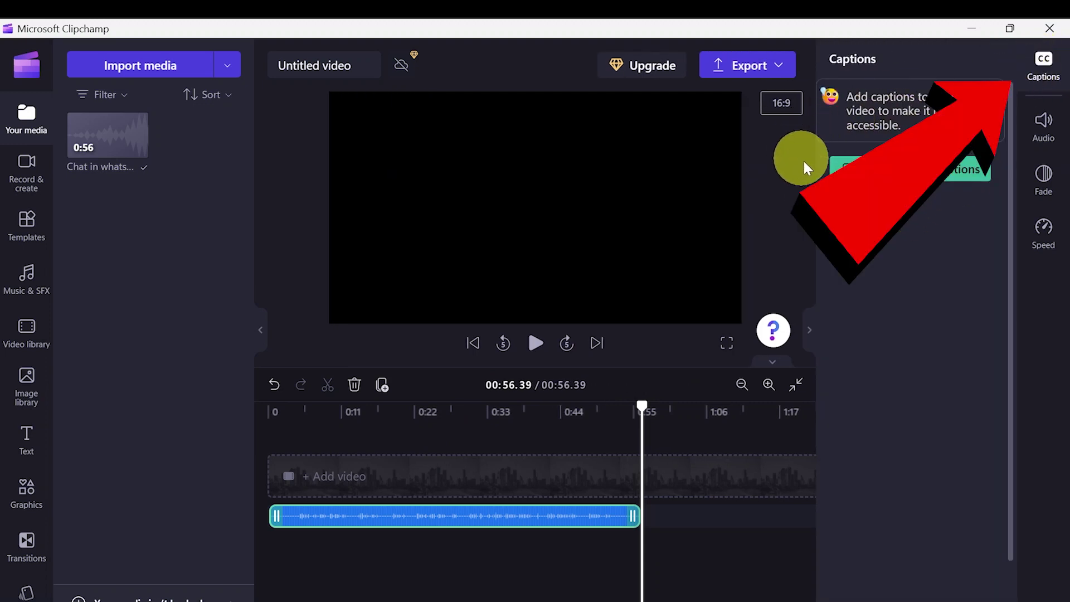
pyautogui.click(879, 173)
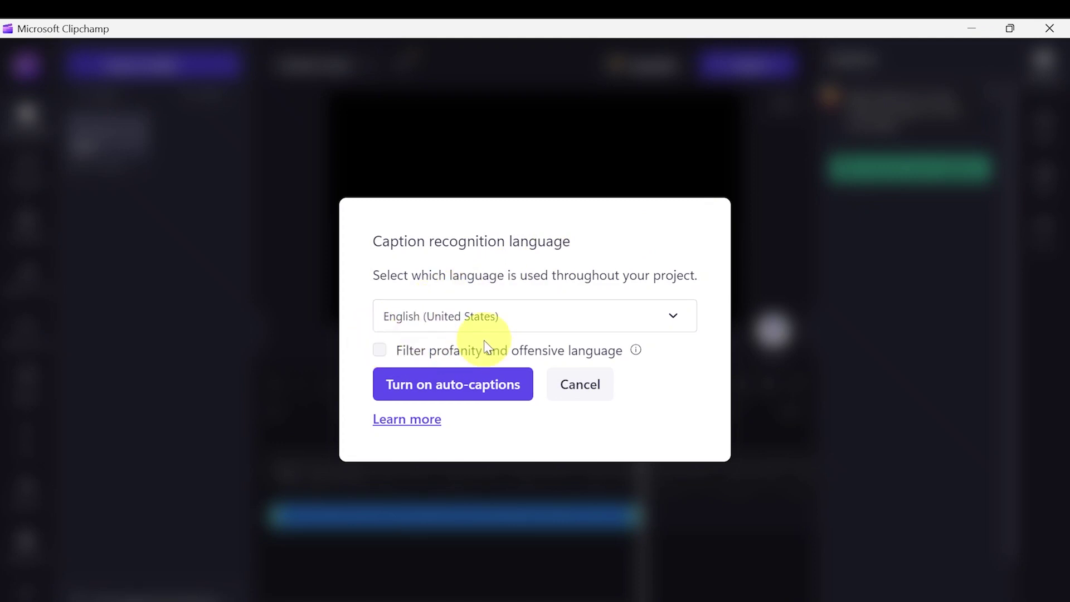
# Generate English (United States) auto-captions and scroll through the timestamped transcript
pyautogui.click(433, 393)
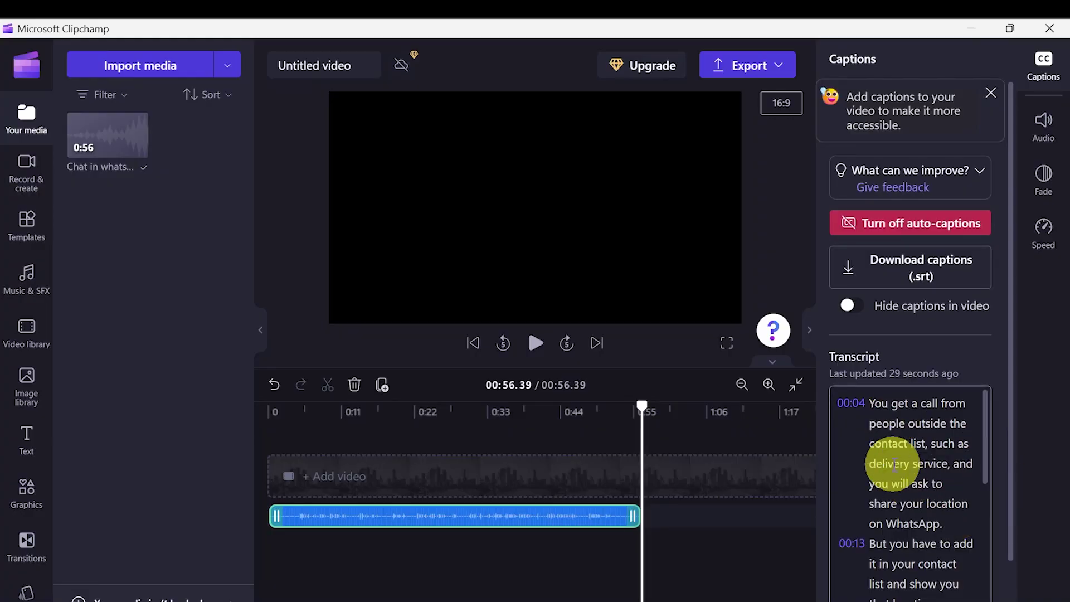
pyautogui.scroll(-3, 942, 429)
pyautogui.scroll(-9, 936, 427)
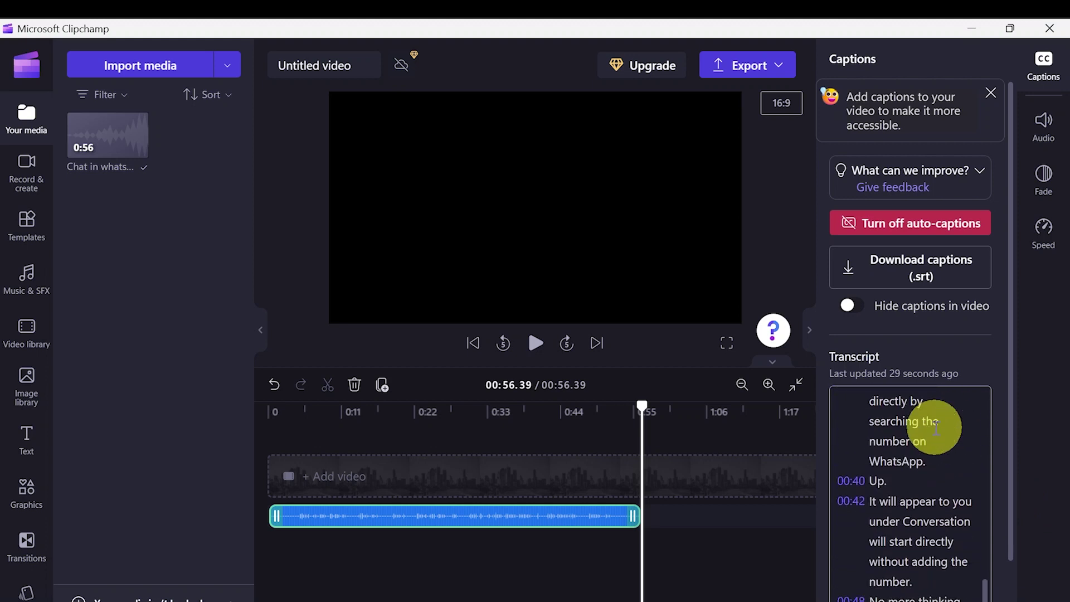
# Download the captions as an .srt file and show the Record & create options
pyautogui.scroll(-2, 942, 457)
pyautogui.scroll(12, 941, 474)
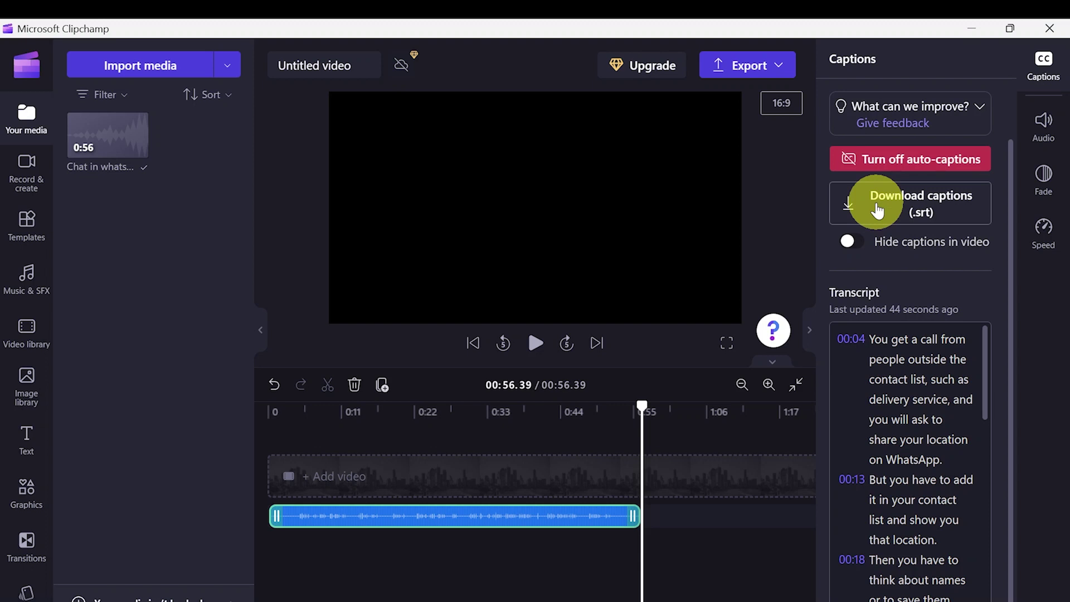
pyautogui.click(876, 210)
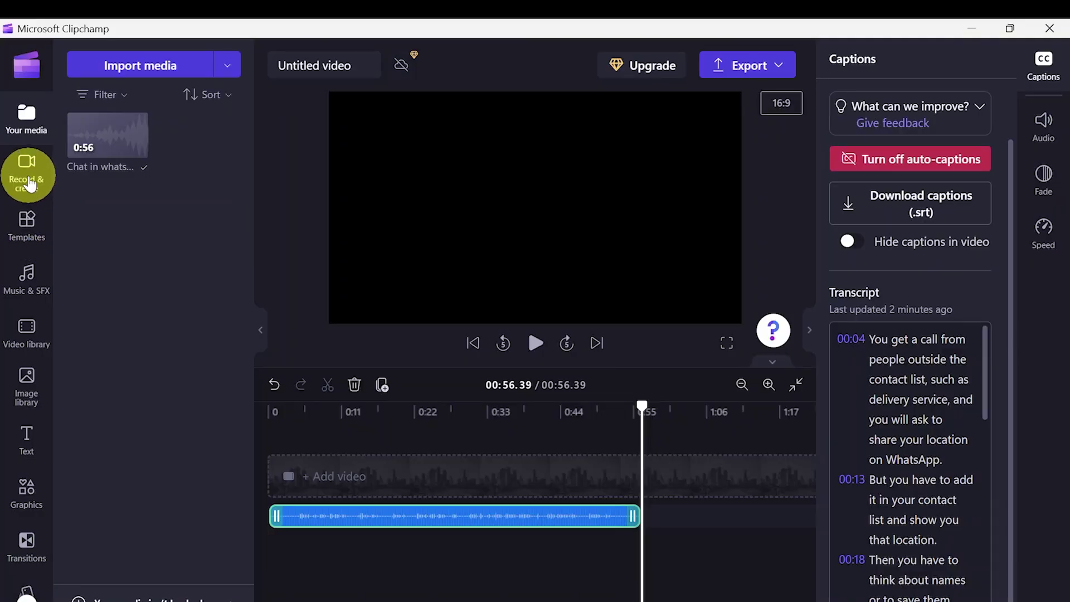
pyautogui.click(28, 181)
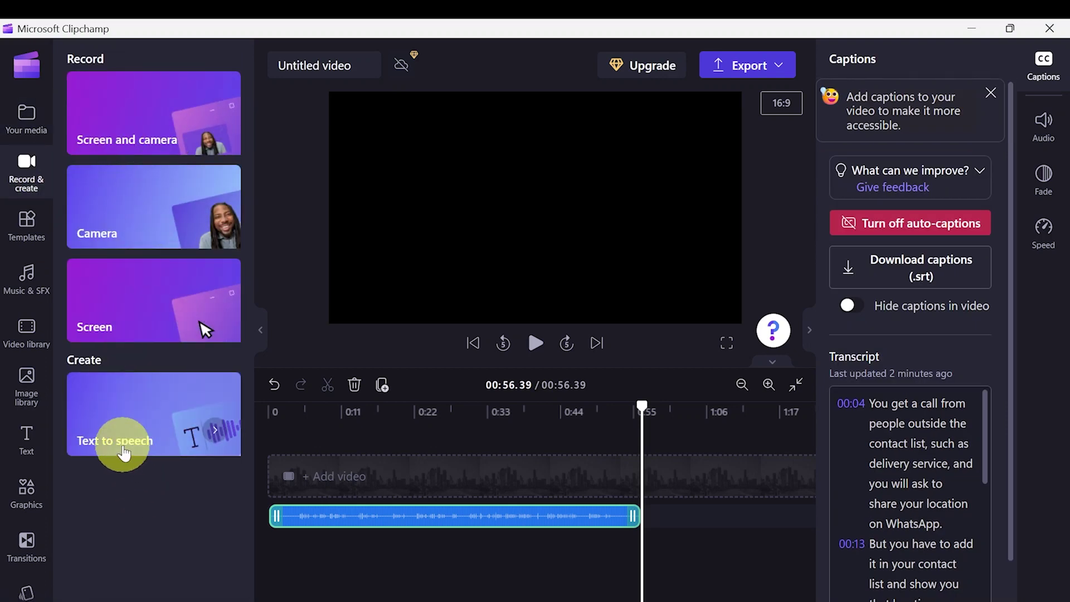
# Set up Text to speech with English (United States), the Monica voice and Default pitch
pyautogui.click(124, 453)
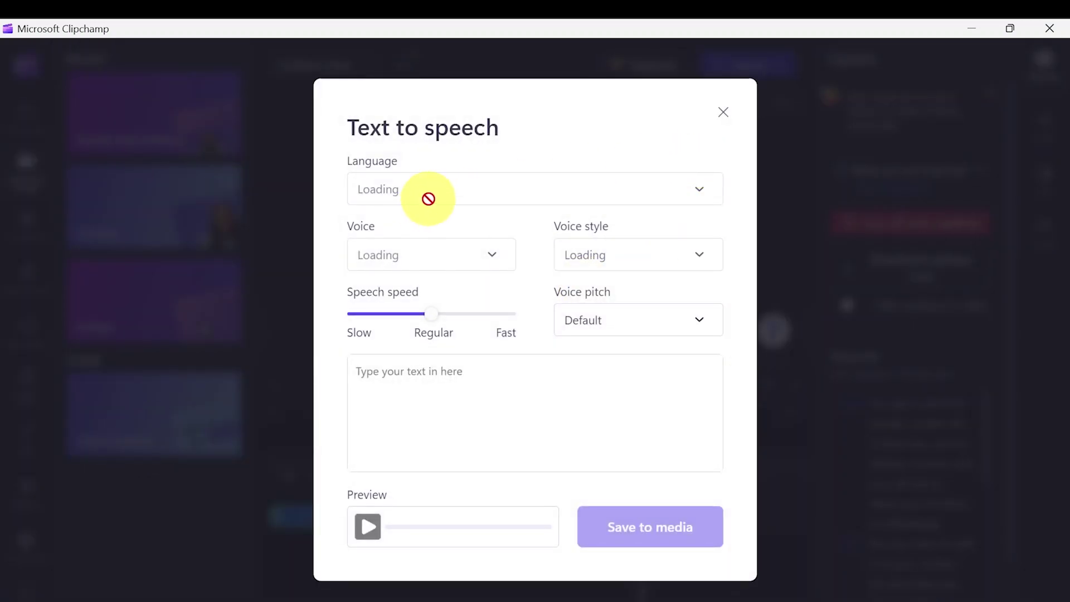
pyautogui.click(453, 194)
pyautogui.click(454, 194)
pyautogui.click(440, 254)
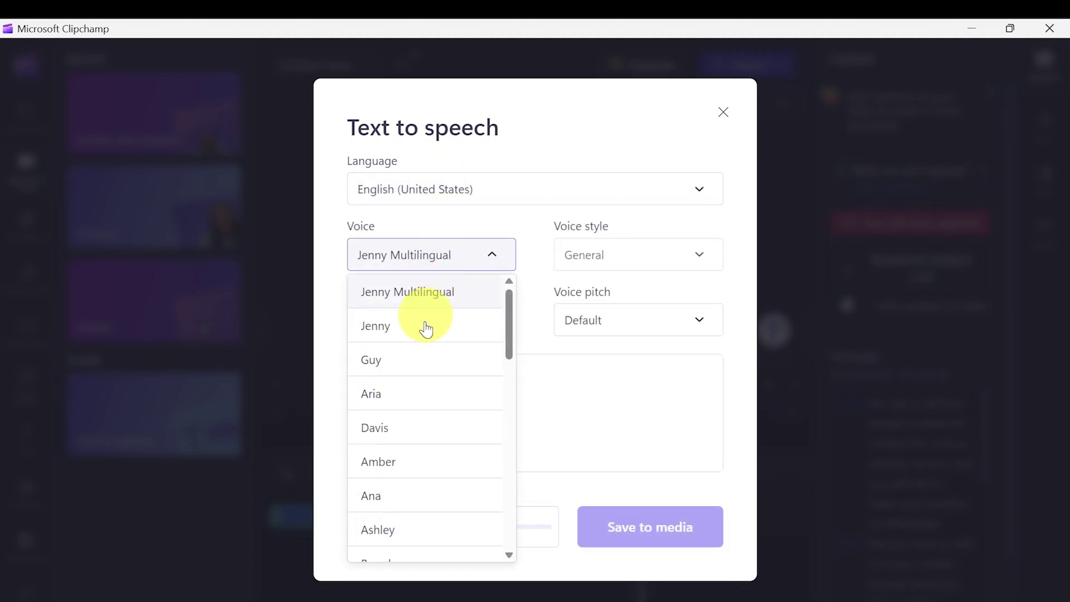
pyautogui.scroll(-4, 427, 406)
pyautogui.scroll(-5, 427, 406)
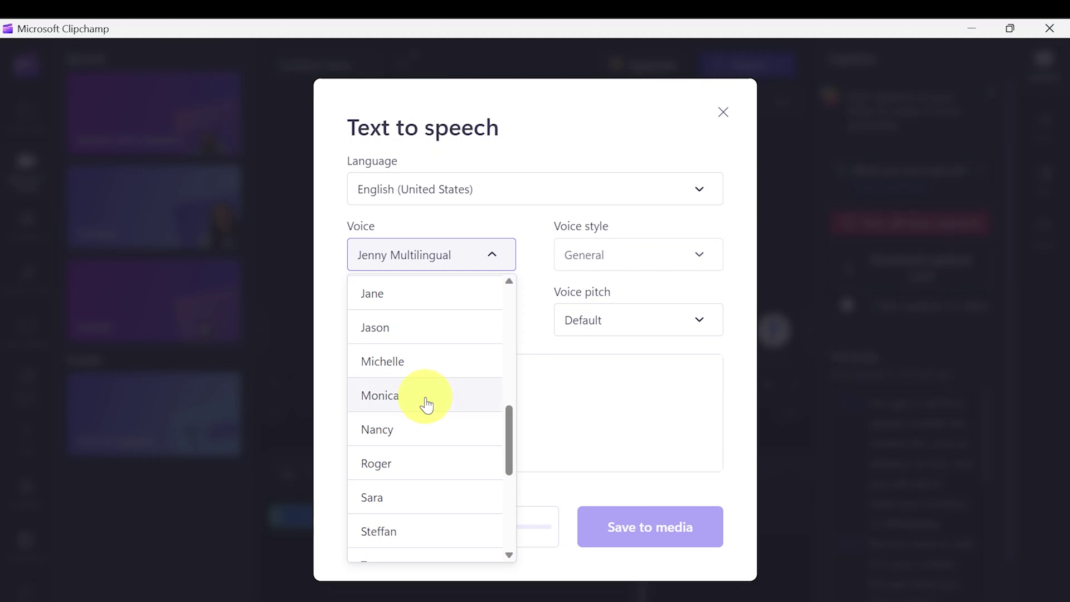
pyautogui.click(427, 397)
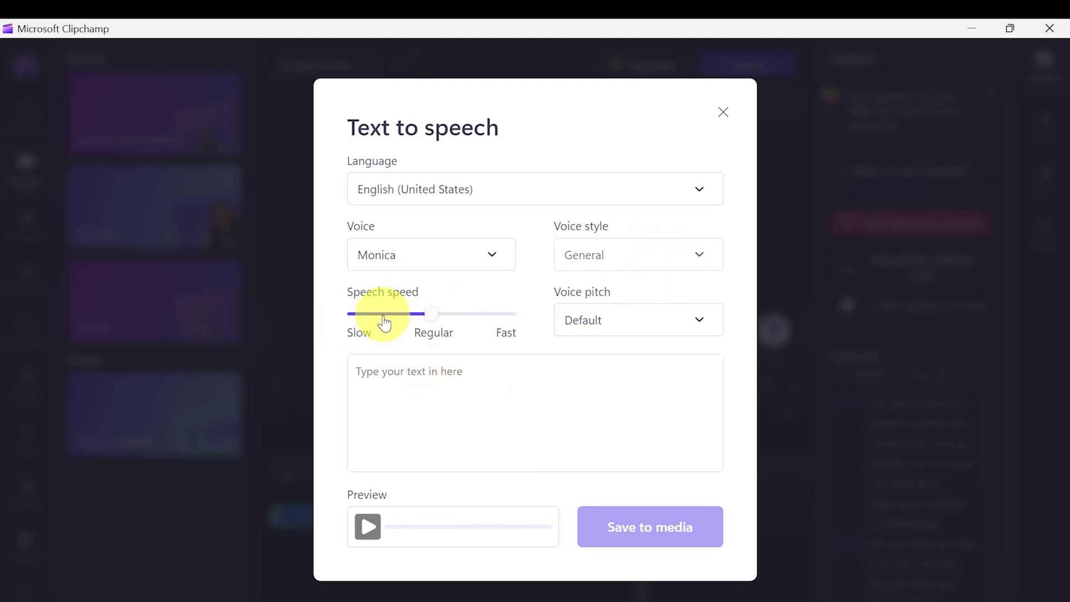
pyautogui.click(626, 332)
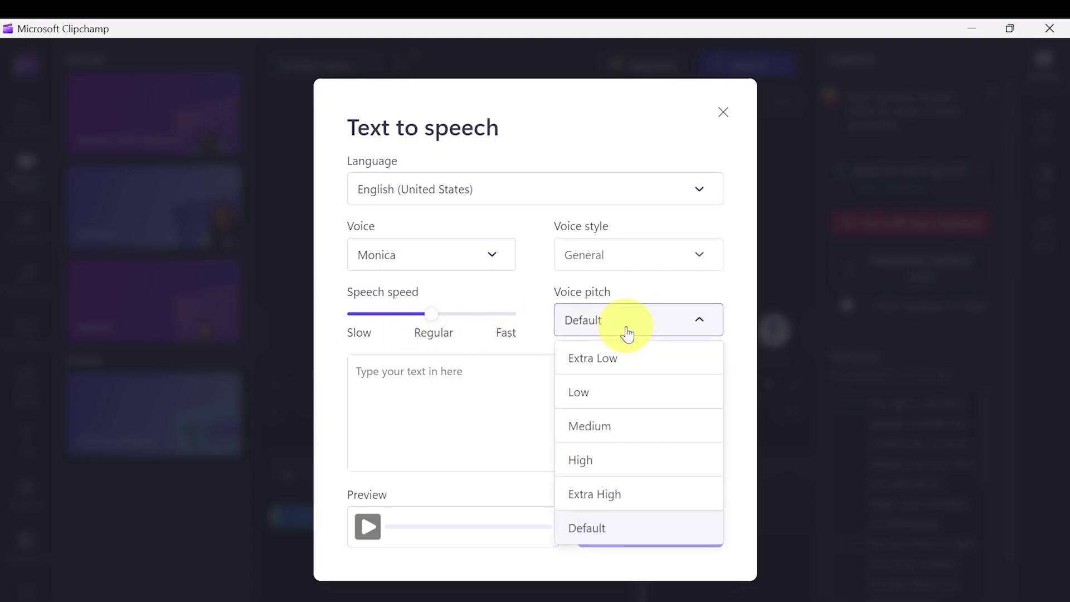
pyautogui.click(600, 428)
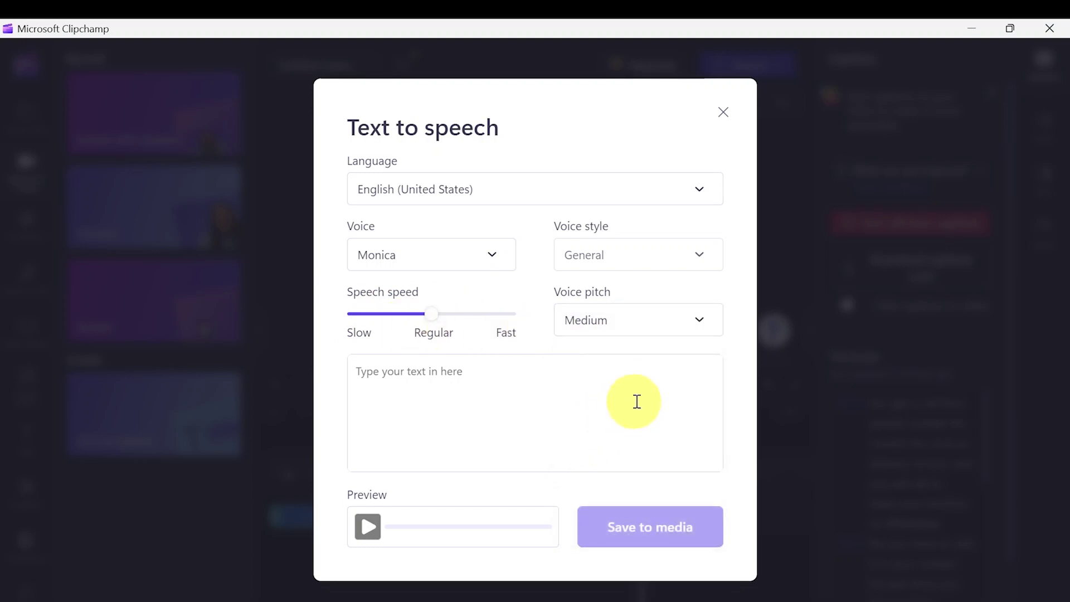
pyautogui.click(640, 325)
pyautogui.click(618, 528)
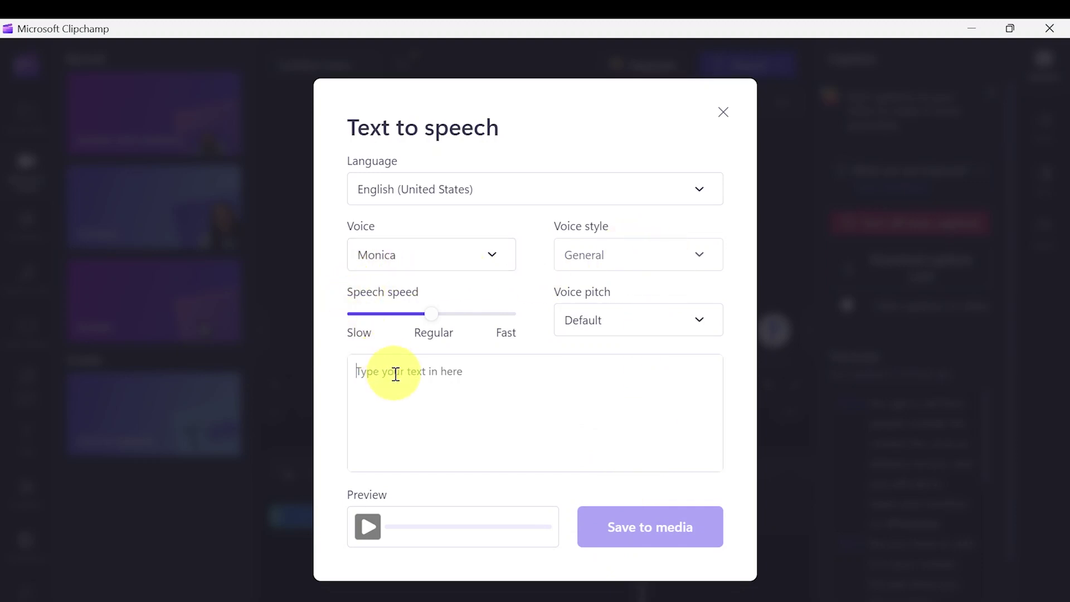
# Enter the 'welcome to my youtube channel…' script and preview it spoken
pyautogui.write('we')
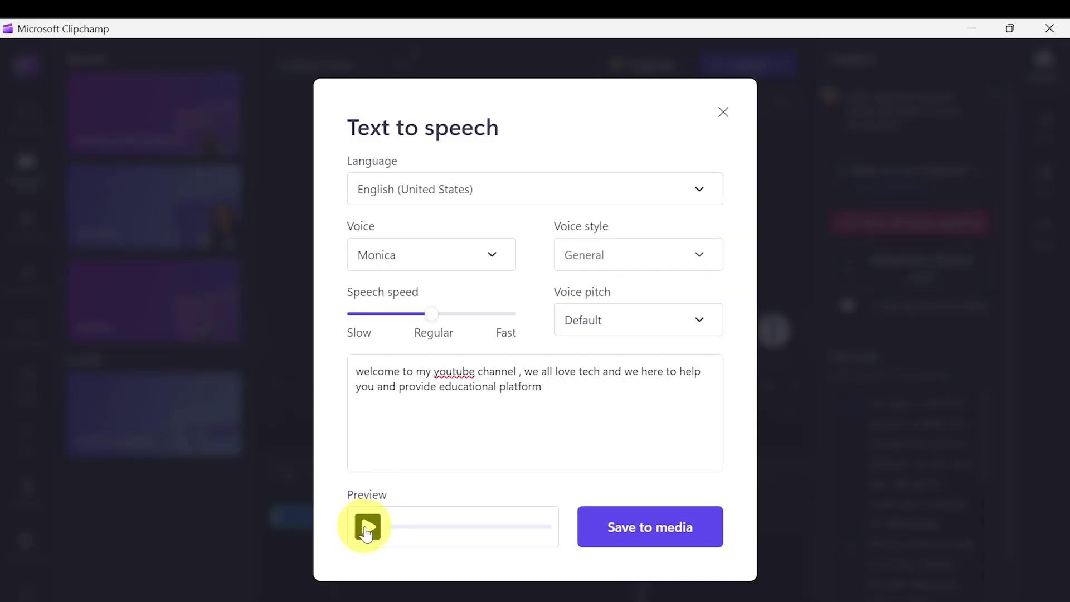
pyautogui.click(367, 527)
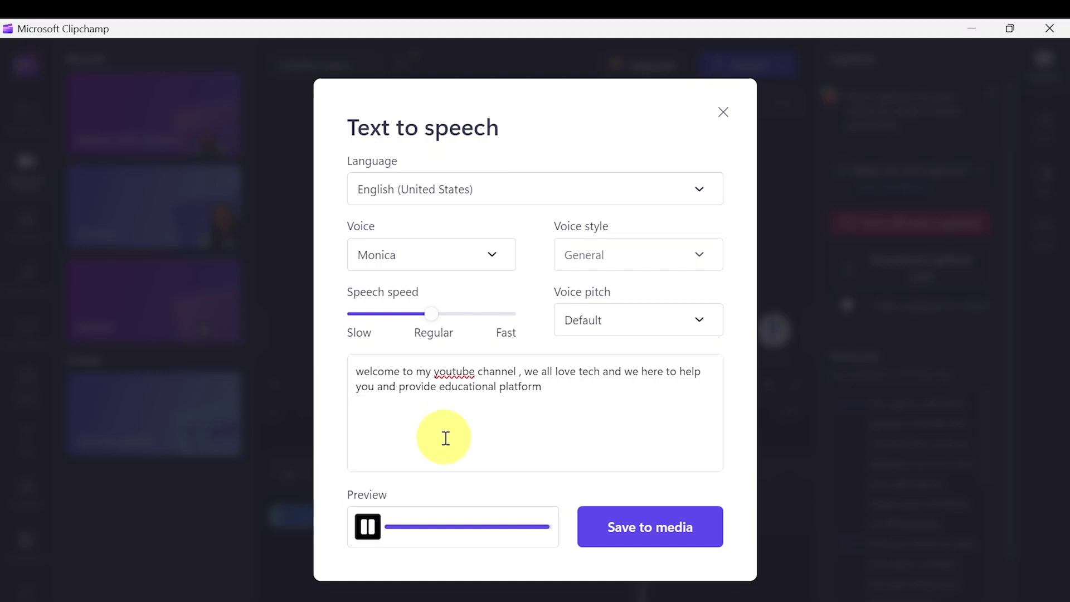
# Change the voiceover to Tony, Medium pitch, Friendly style, and preview it again
pyautogui.click(449, 266)
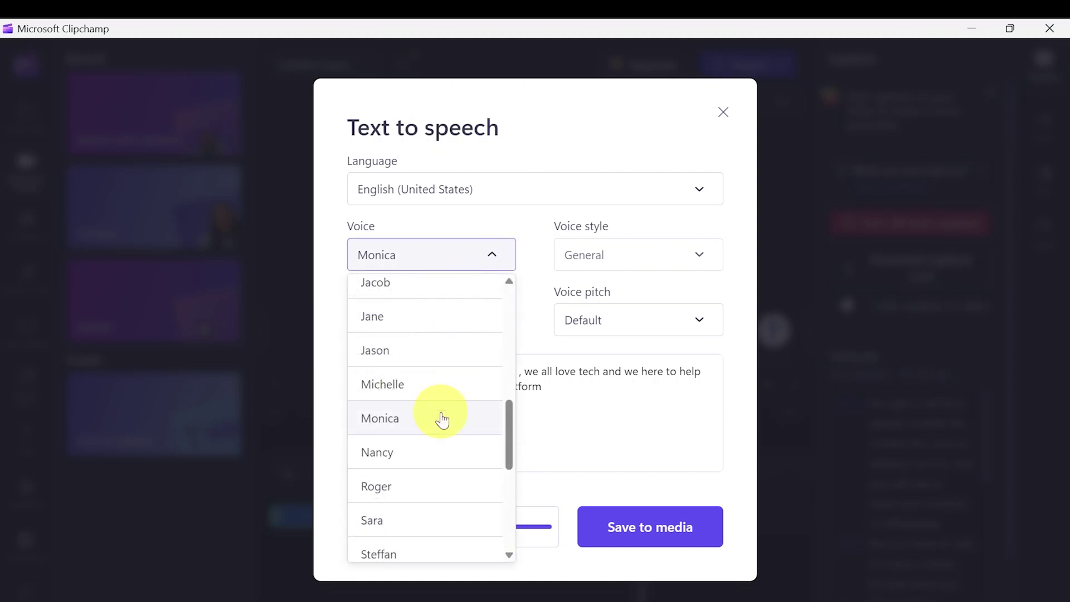
pyautogui.scroll(-2, 442, 412)
pyautogui.click(437, 504)
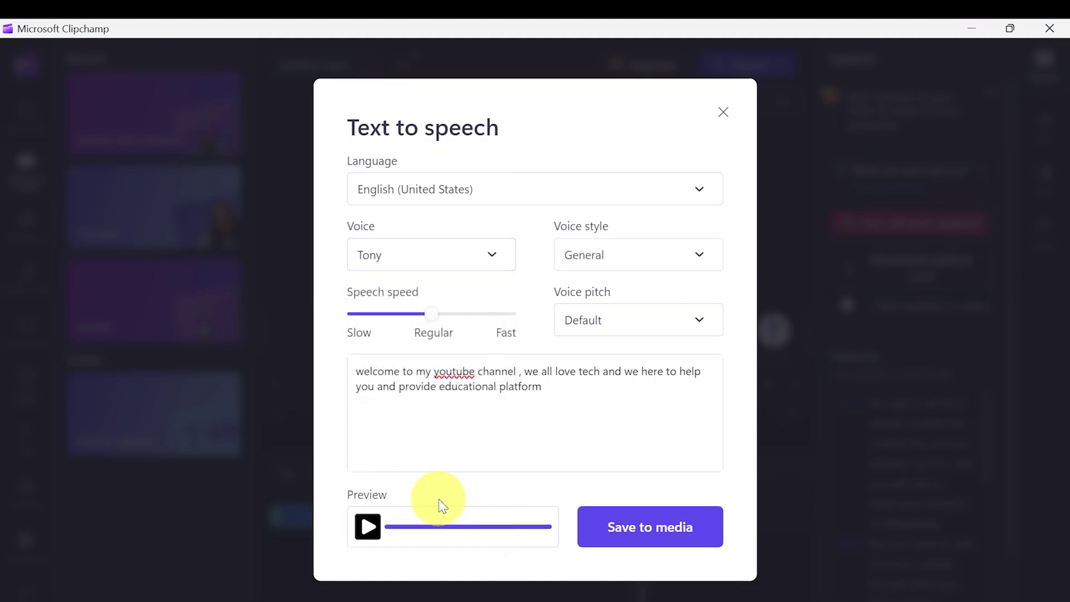
pyautogui.click(610, 316)
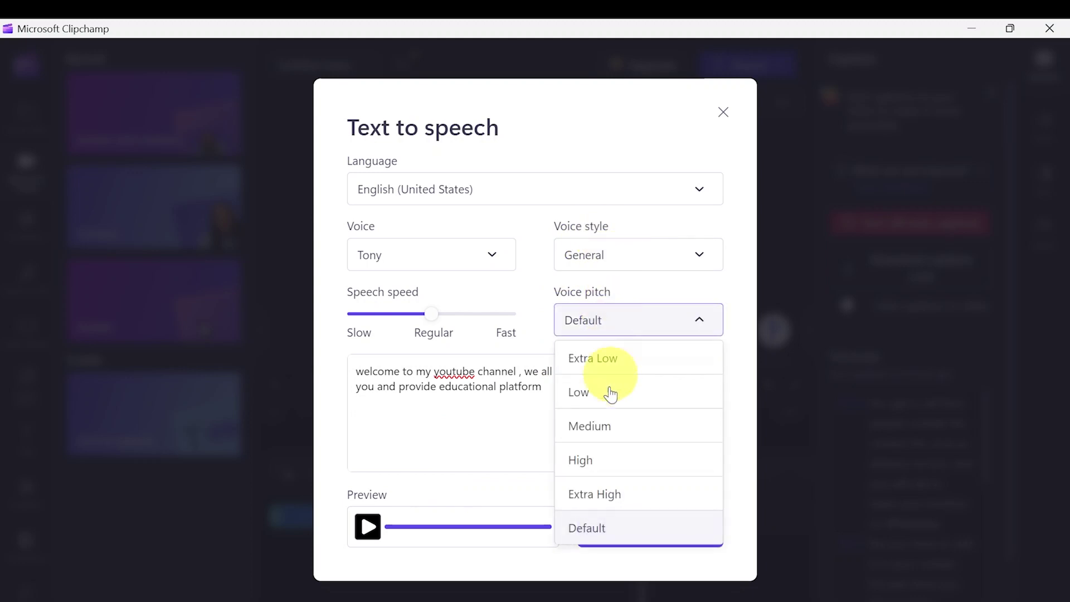
pyautogui.click(605, 439)
pyautogui.click(651, 262)
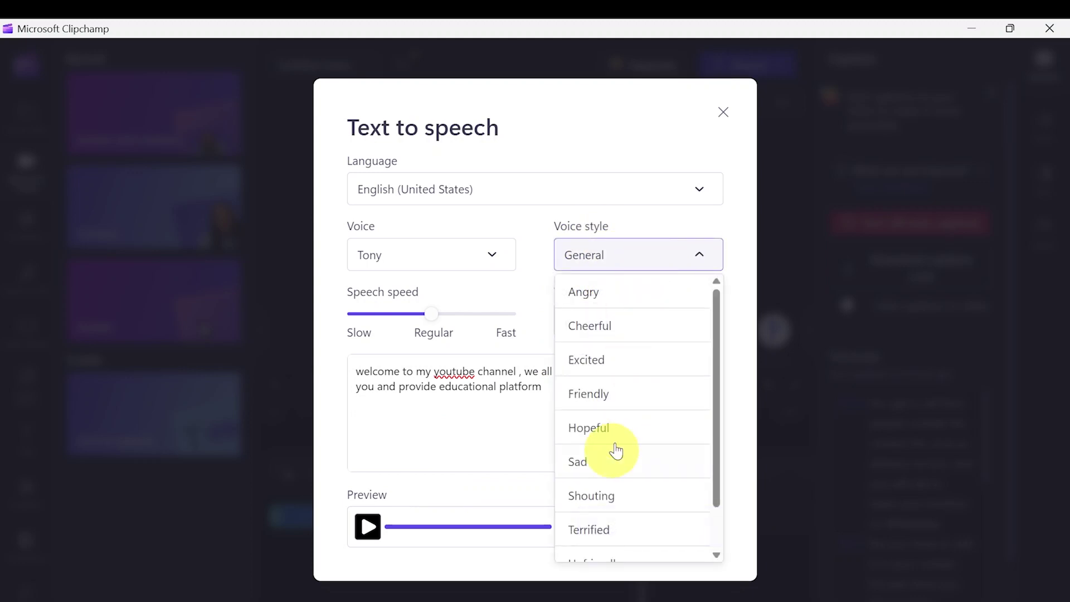
pyautogui.click(625, 396)
pyautogui.click(363, 524)
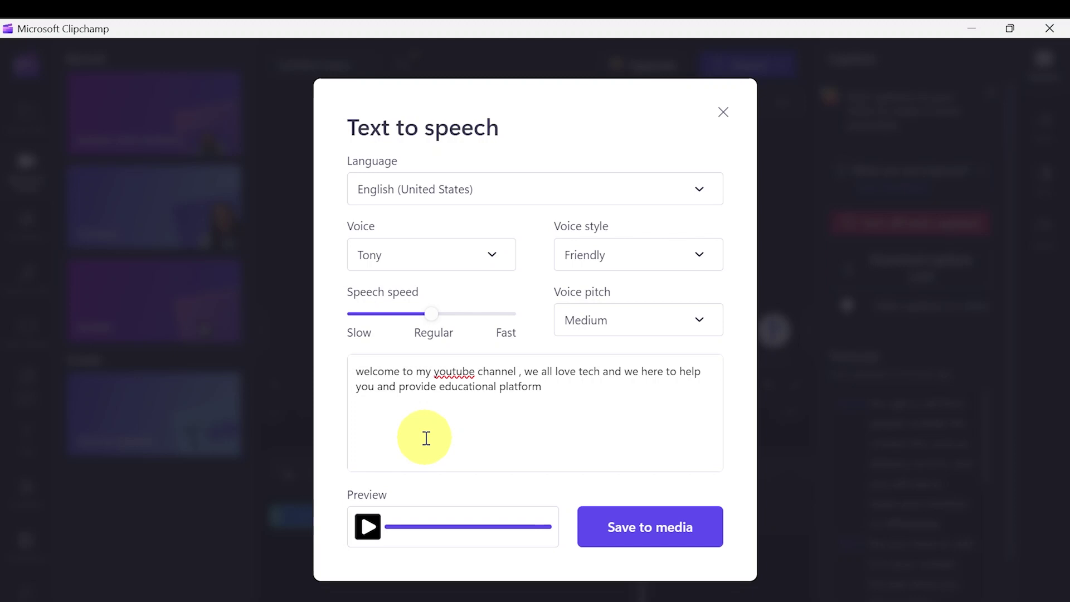
# Save the 0:06 voiceover to media and place it after the audio clip on the timeline
pyautogui.click(634, 531)
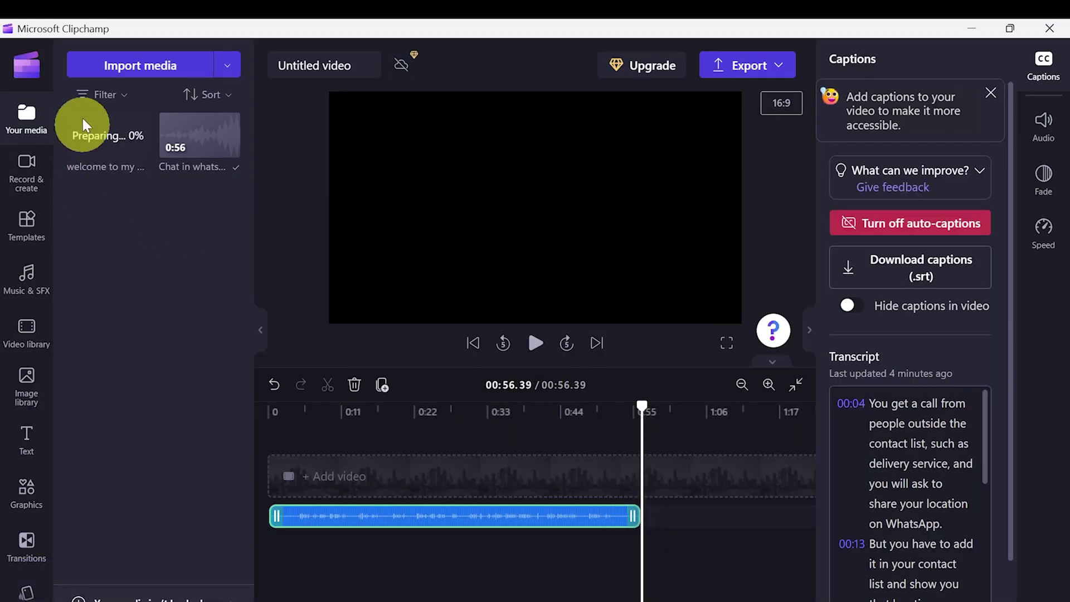
pyautogui.moveTo(100, 152)
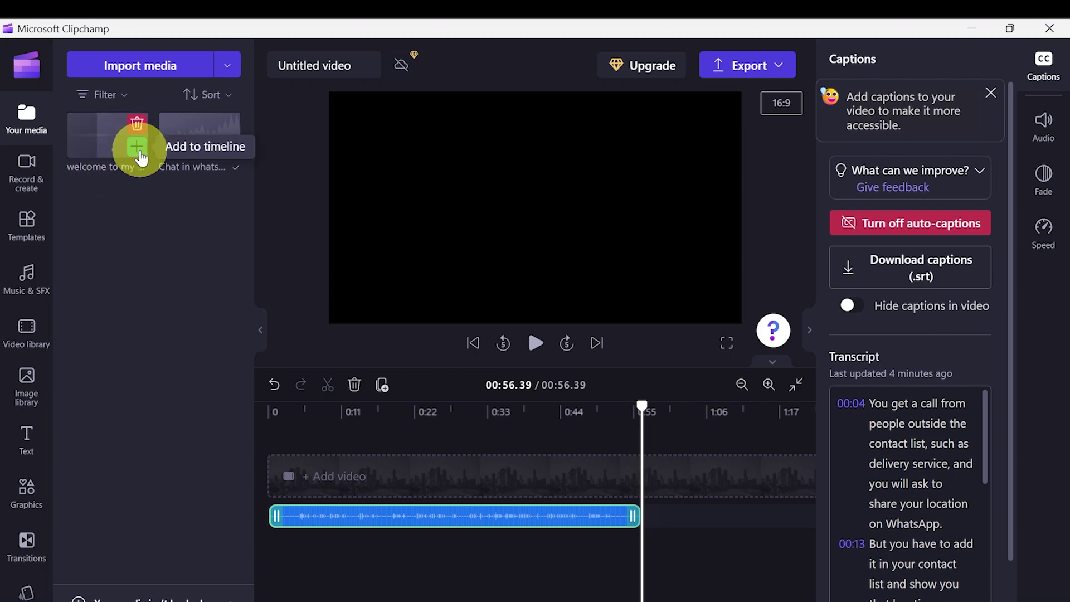
pyautogui.click(139, 152)
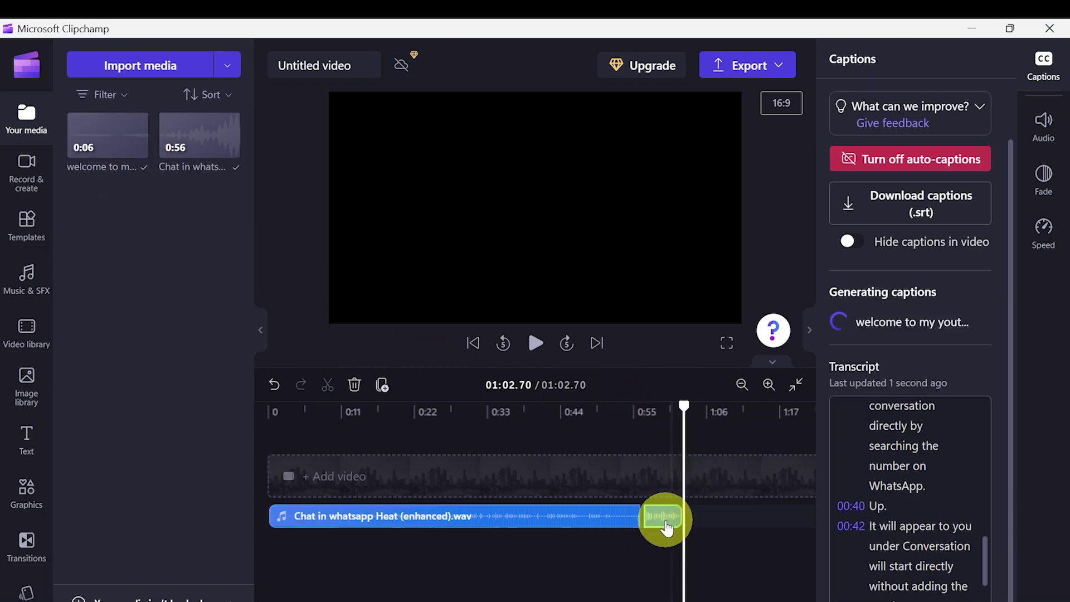